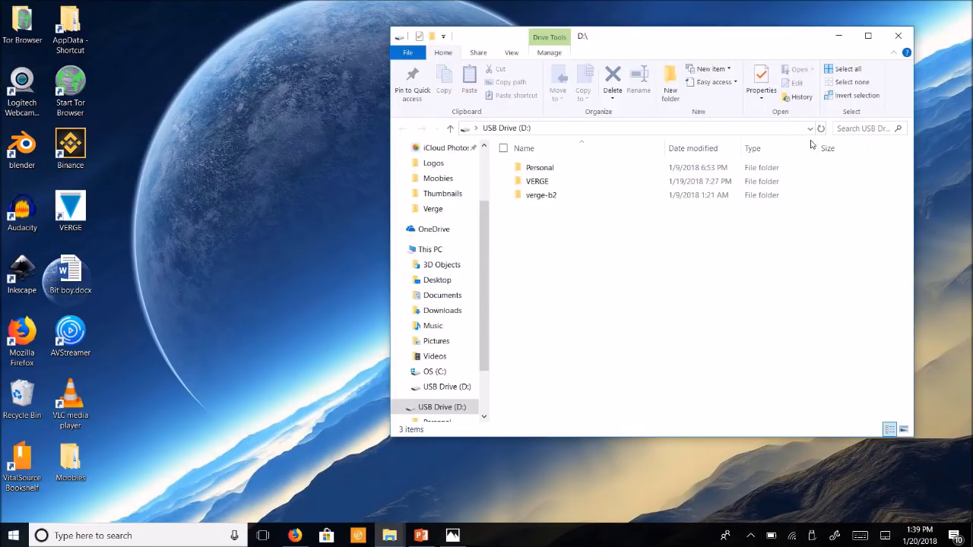
- Open the Verge folder inside Documents and view the available actions for its verge-b2 folder
{"action": "left_click", "coordinate": [838, 36]}
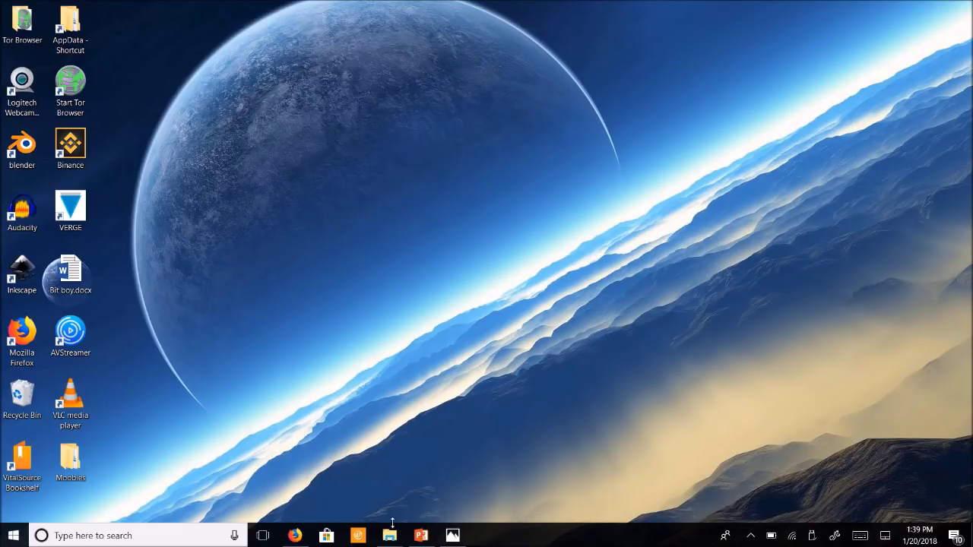
{"action": "mouse_move", "coordinate": [389, 533]}
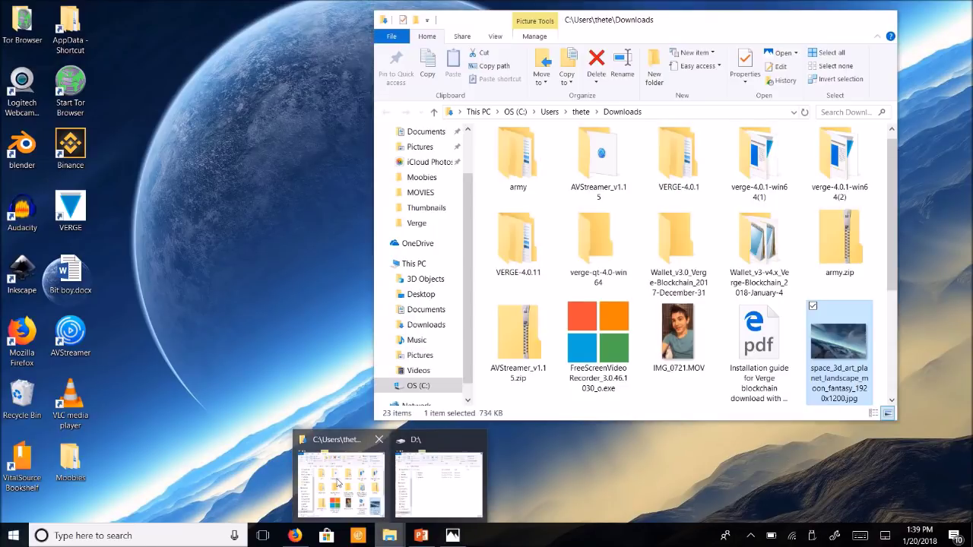
{"action": "left_click", "coordinate": [340, 479]}
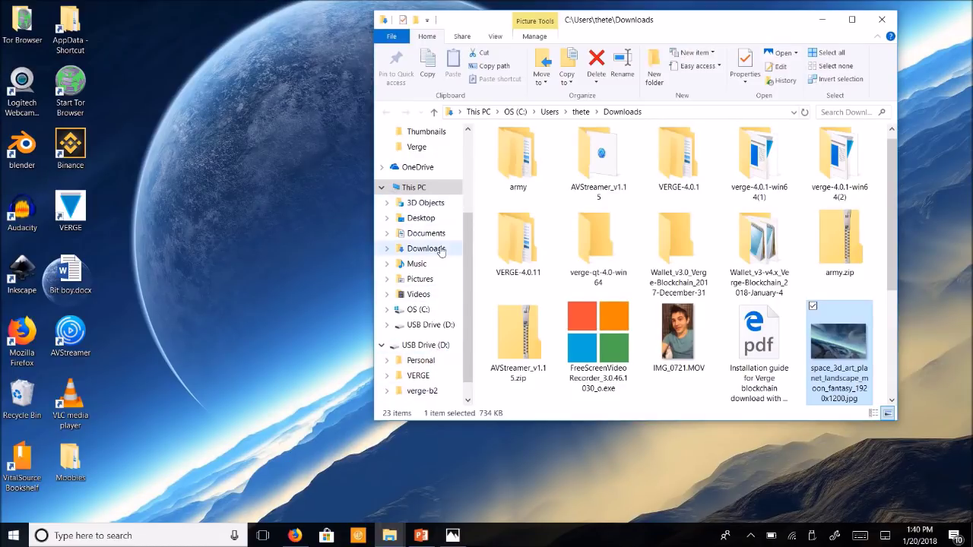
{"action": "left_click", "coordinate": [441, 233]}
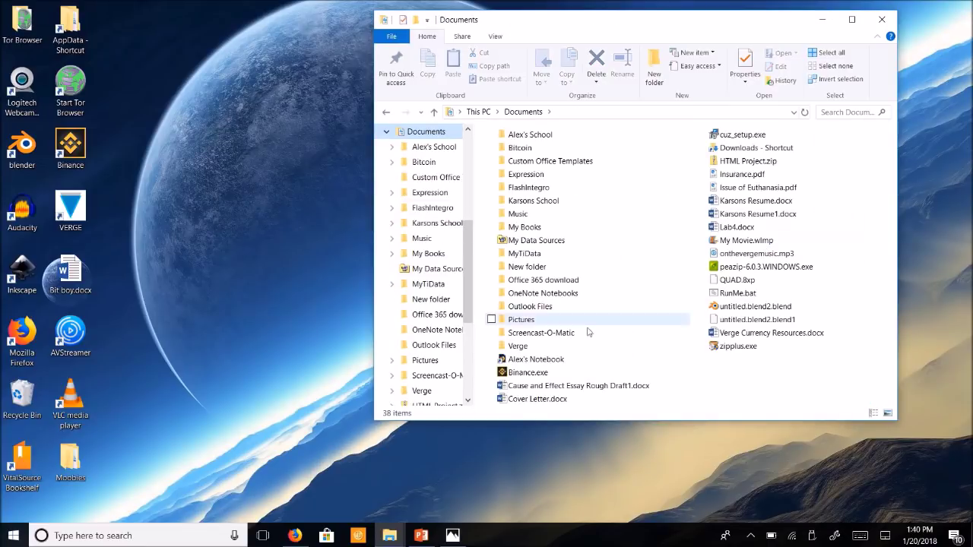
{"action": "double_click", "coordinate": [538, 348]}
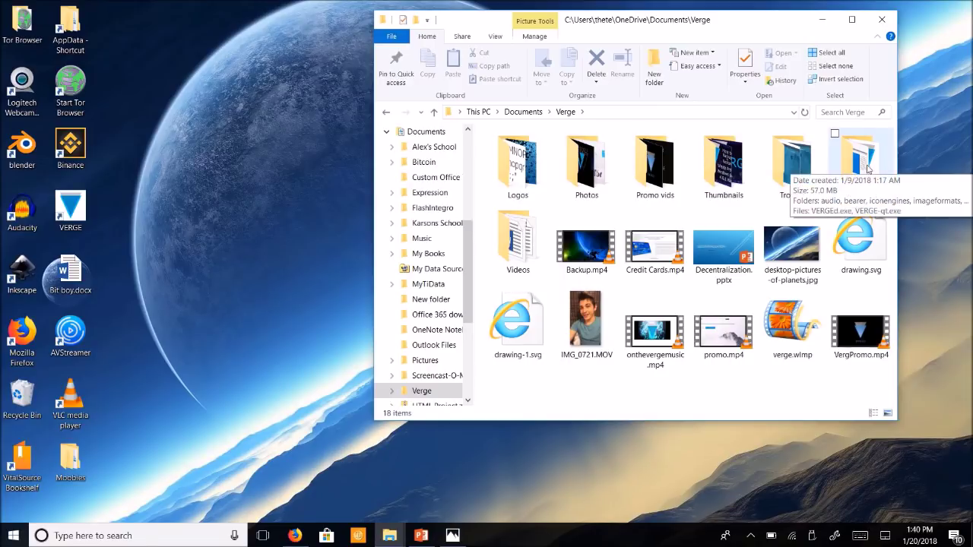
{"action": "right_click", "coordinate": [866, 165]}
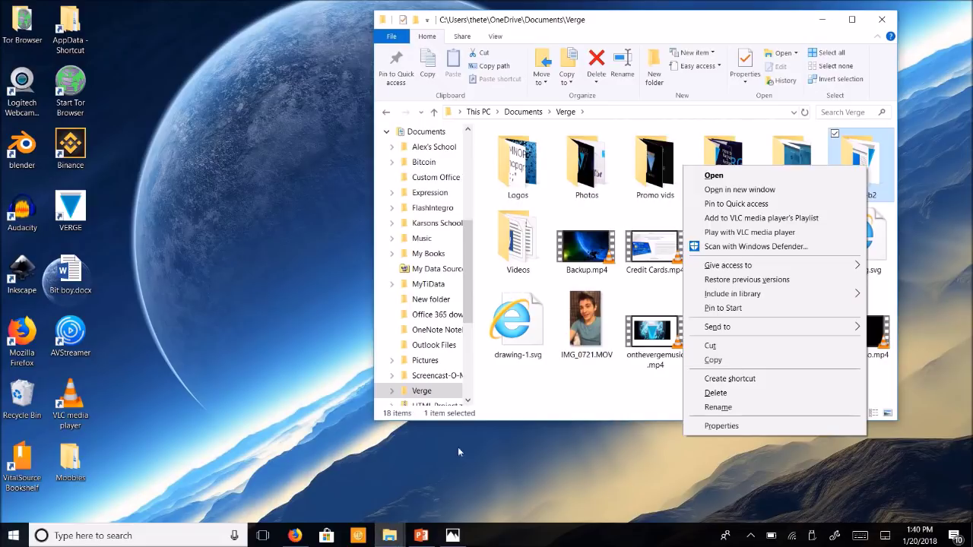
{"action": "left_click", "coordinate": [566, 383]}
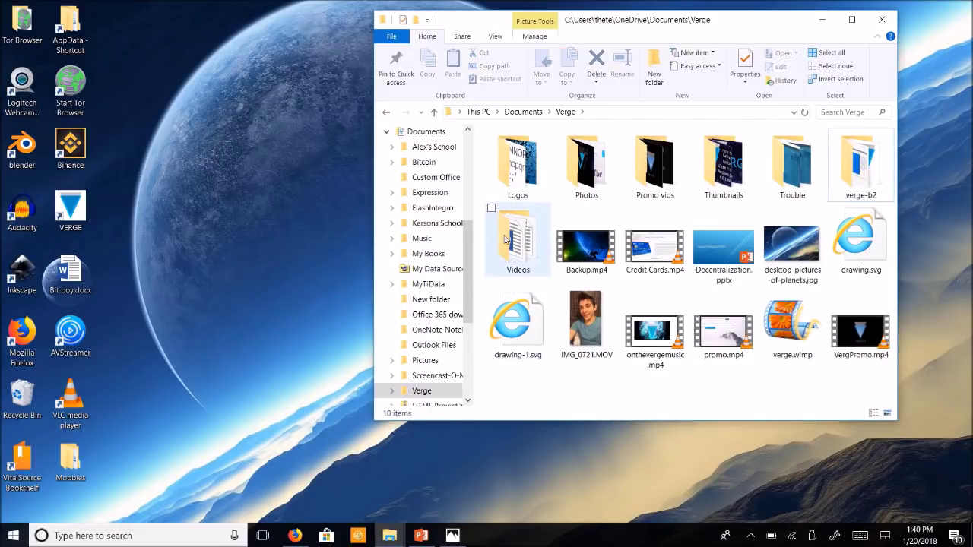
- Open USB Drive (D:) and inspect the details of its verge-b2 folder
{"action": "scroll", "coordinate": [467, 280], "scroll_direction": "down", "scroll_amount": 4}
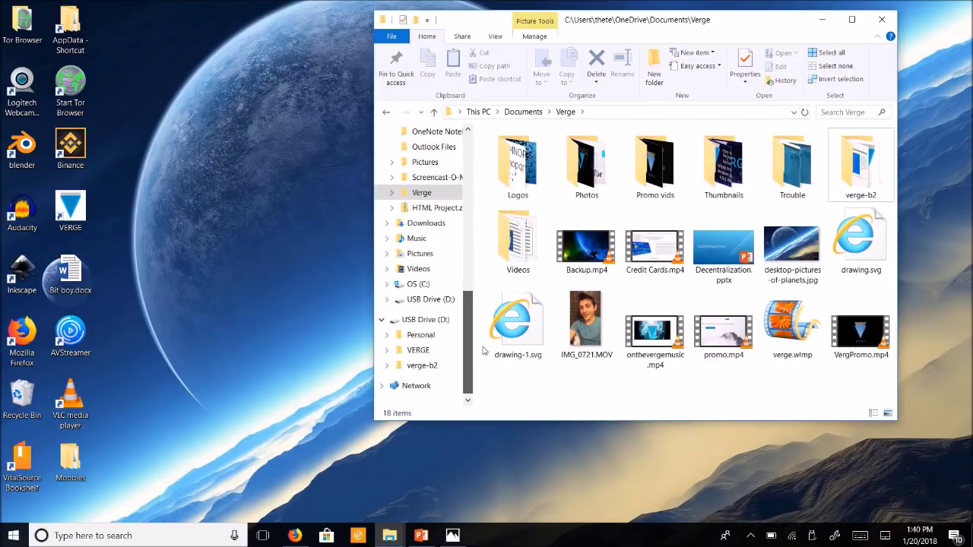
{"action": "left_click", "coordinate": [444, 320]}
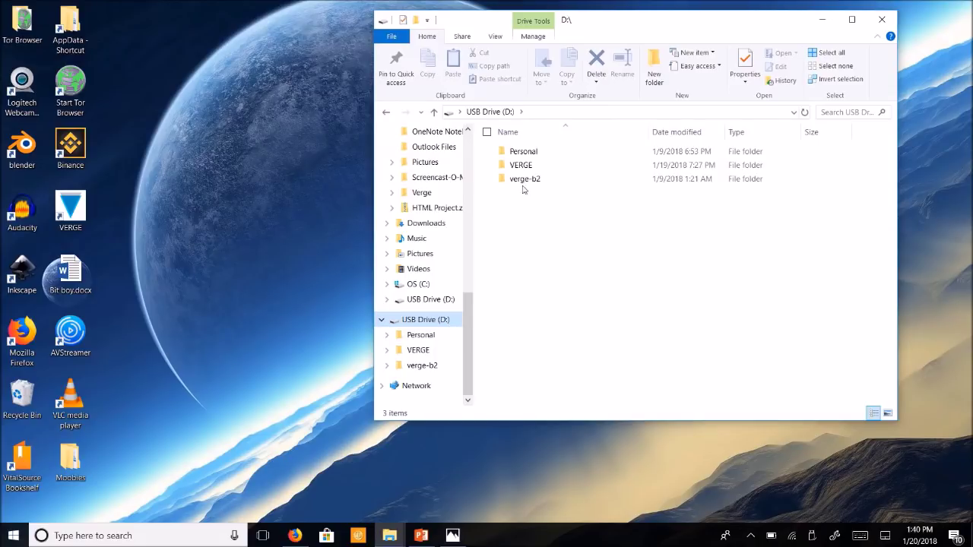
{"action": "mouse_move", "coordinate": [536, 187]}
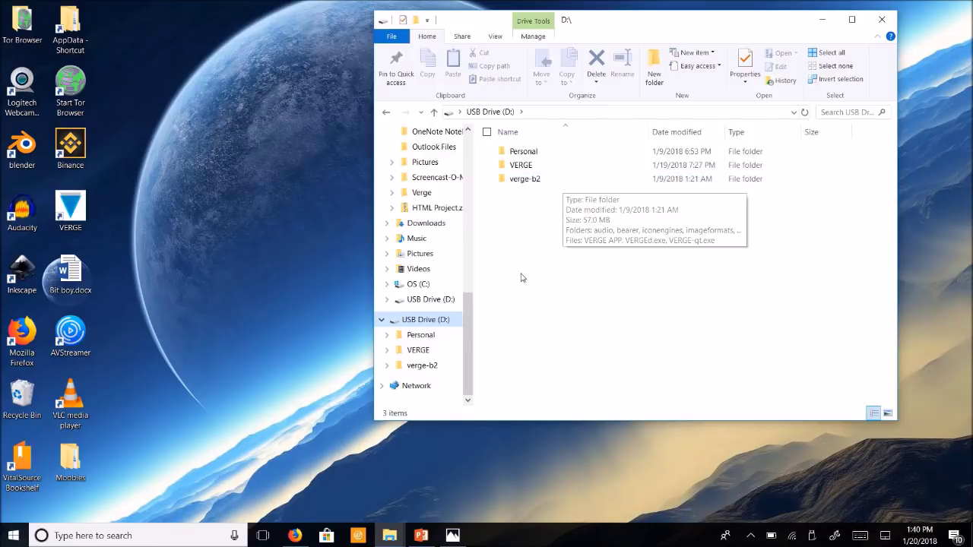
- Search Windows for %appdata%, open the Roaming folder and examine the contents of its VERGE folder
{"action": "left_click", "coordinate": [102, 536]}
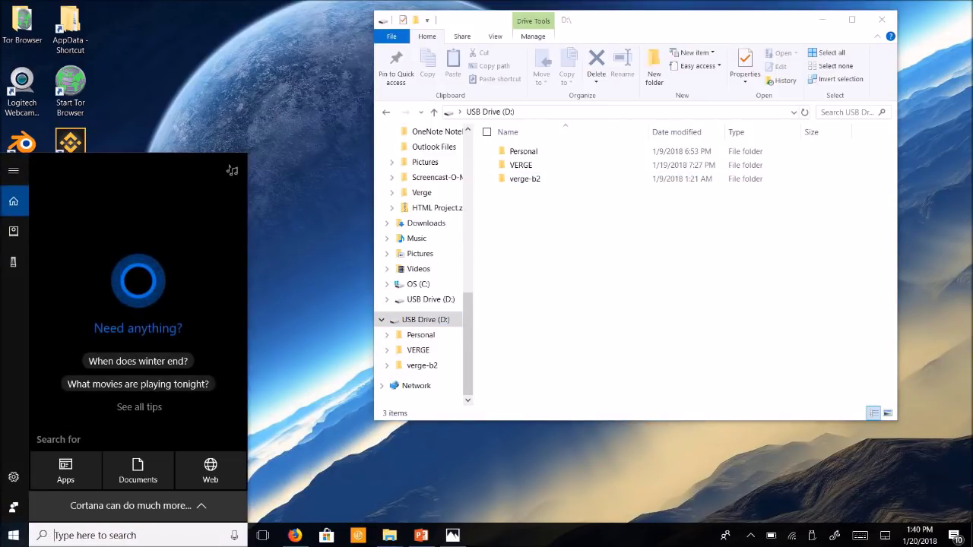
{"action": "type", "text": "%"}
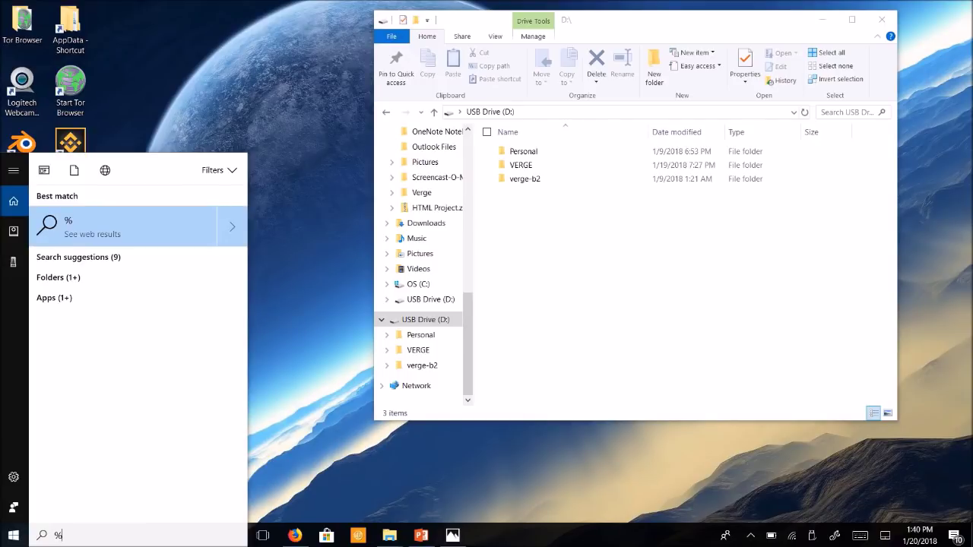
{"action": "type", "text": "appdata"}
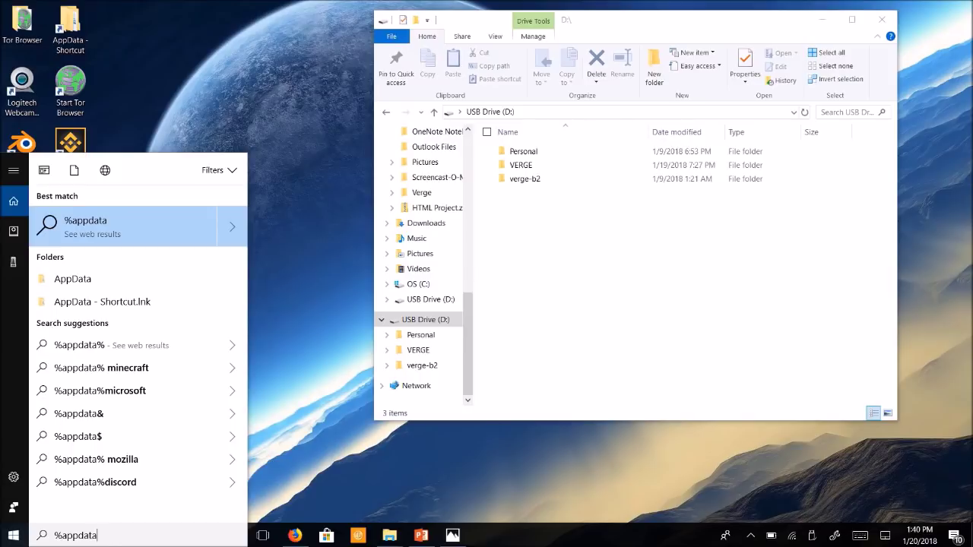
{"action": "type", "text": "%"}
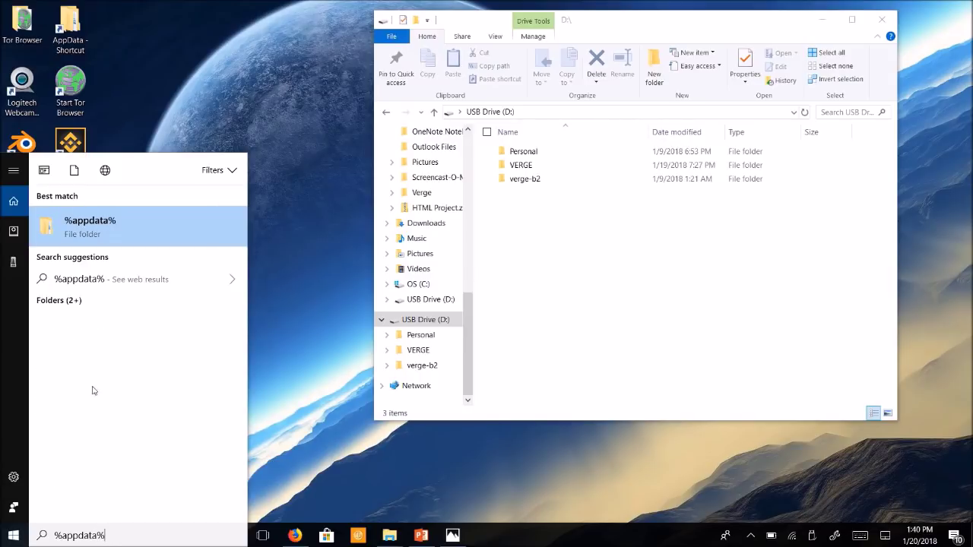
{"action": "left_click", "coordinate": [97, 235]}
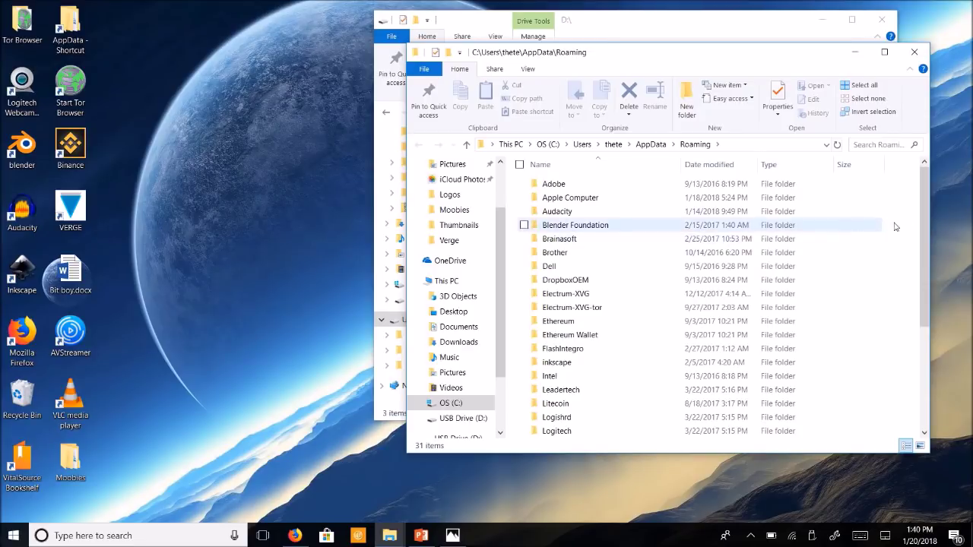
{"action": "left_click_drag", "start_coordinate": [926, 210], "coordinate": [954, 328]}
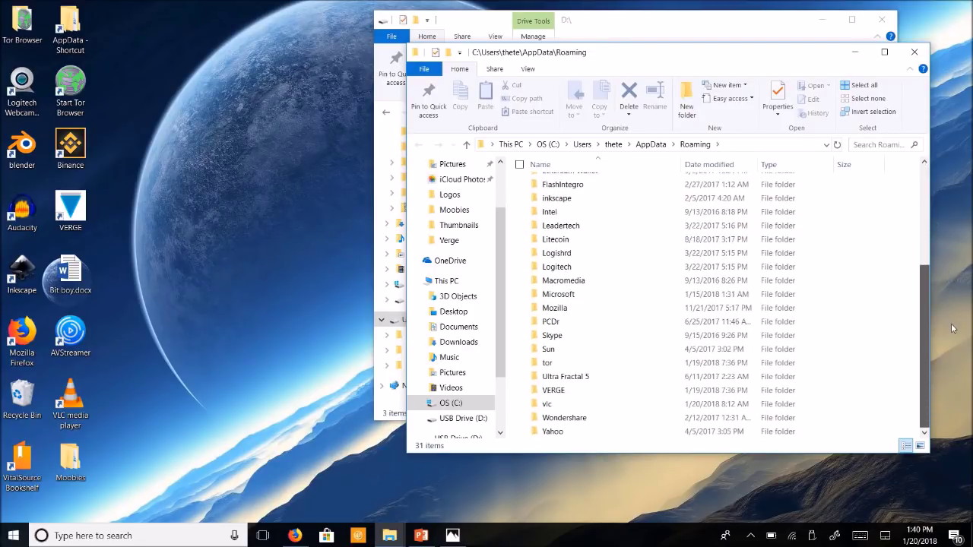
{"action": "double_click", "coordinate": [583, 393]}
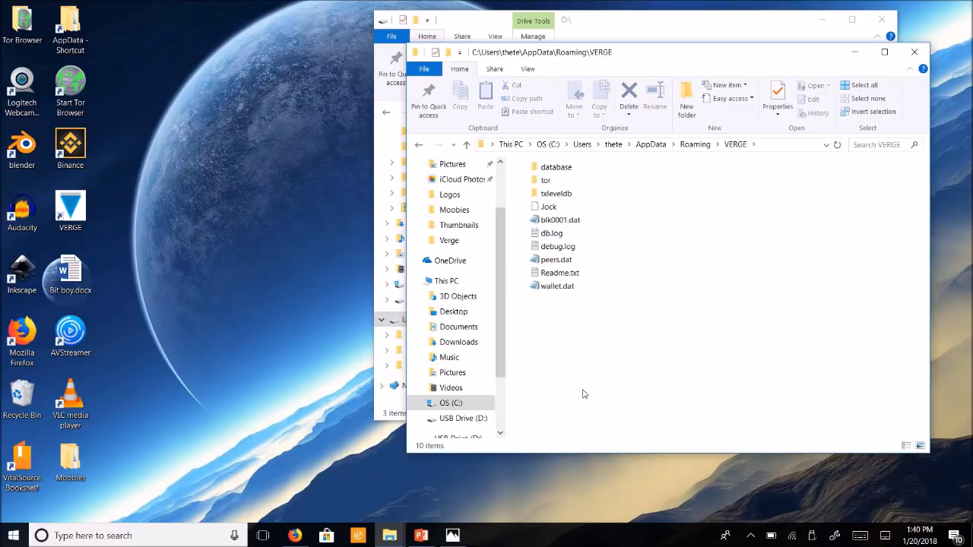
- Go back to the Roaming folder to view the VERGE folder's available actions, and minimize that window
{"action": "left_click", "coordinate": [419, 145]}
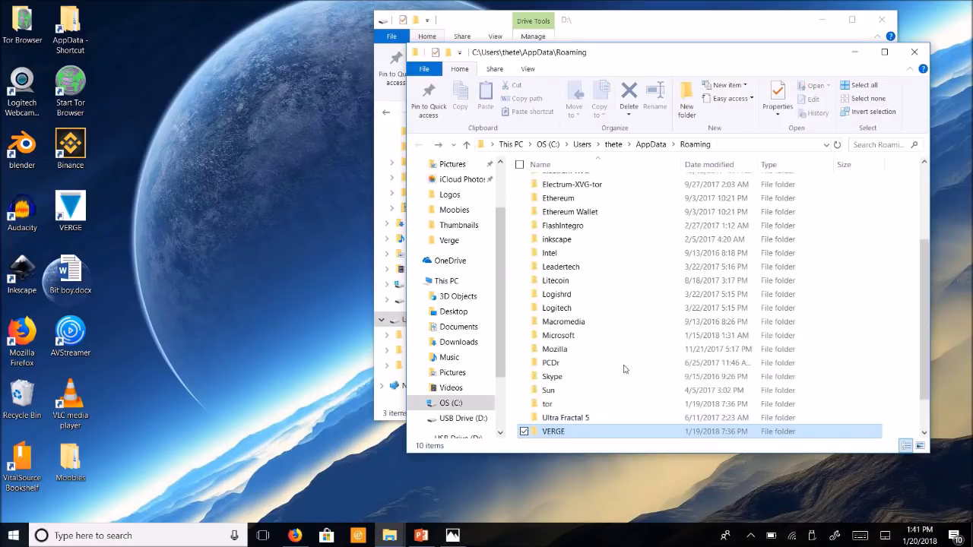
{"action": "right_click", "coordinate": [562, 431]}
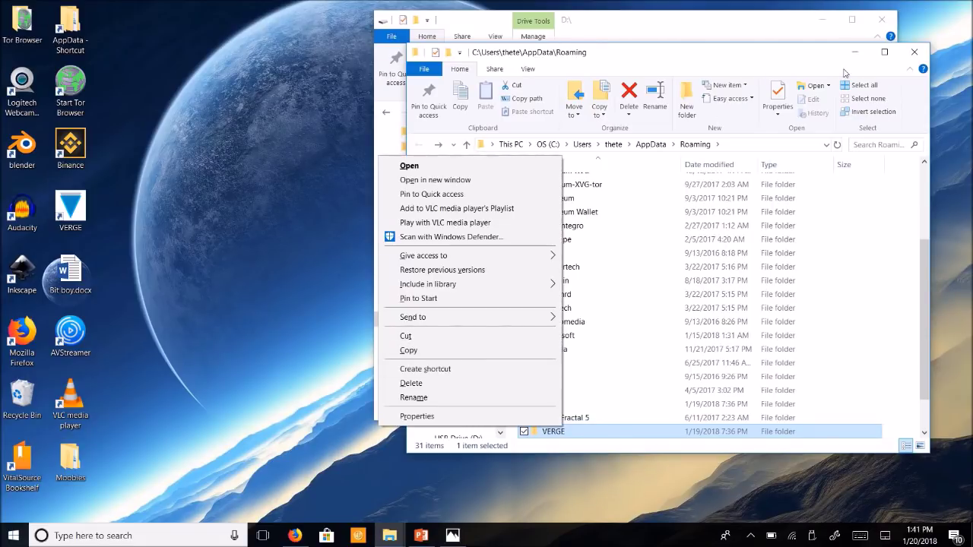
{"action": "left_click", "coordinate": [868, 56]}
{"action": "left_click", "coordinate": [865, 55]}
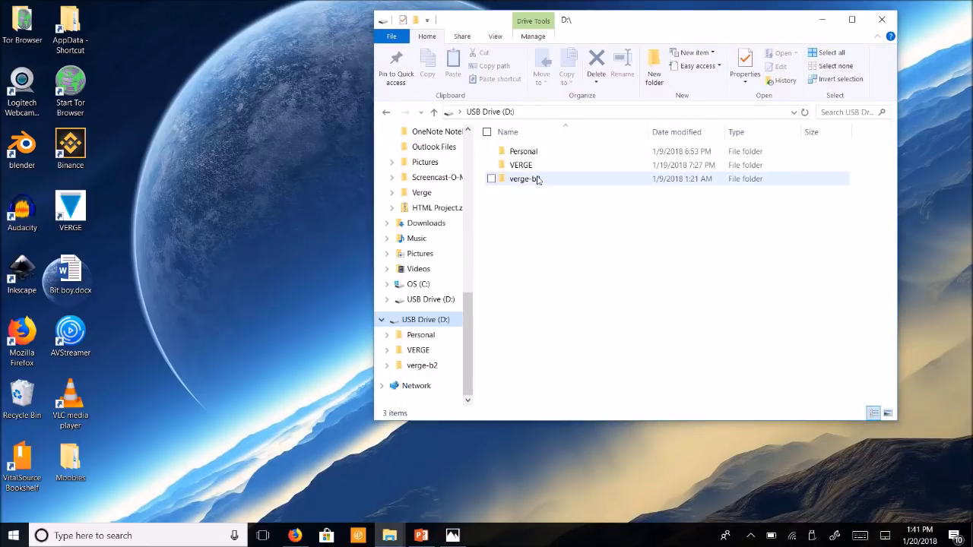
- Examine the contents of the verge-b2 folder on the USB drive and return to the drive's root
{"action": "mouse_move", "coordinate": [536, 164]}
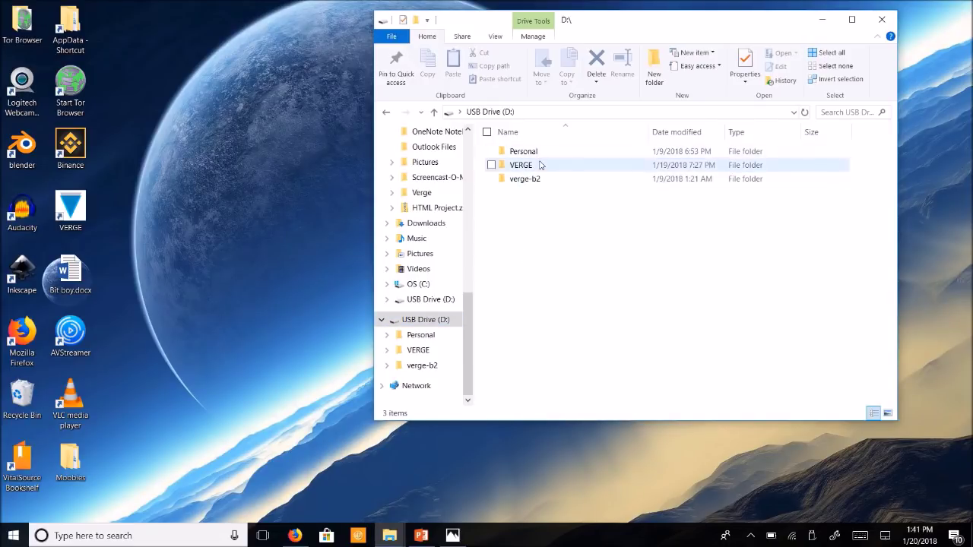
{"action": "double_click", "coordinate": [542, 184]}
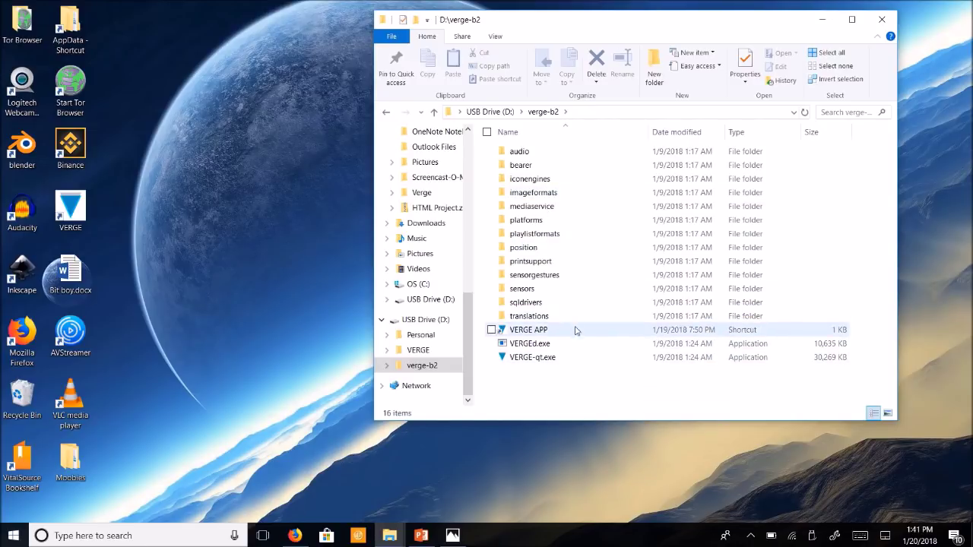
{"action": "left_click", "coordinate": [388, 112]}
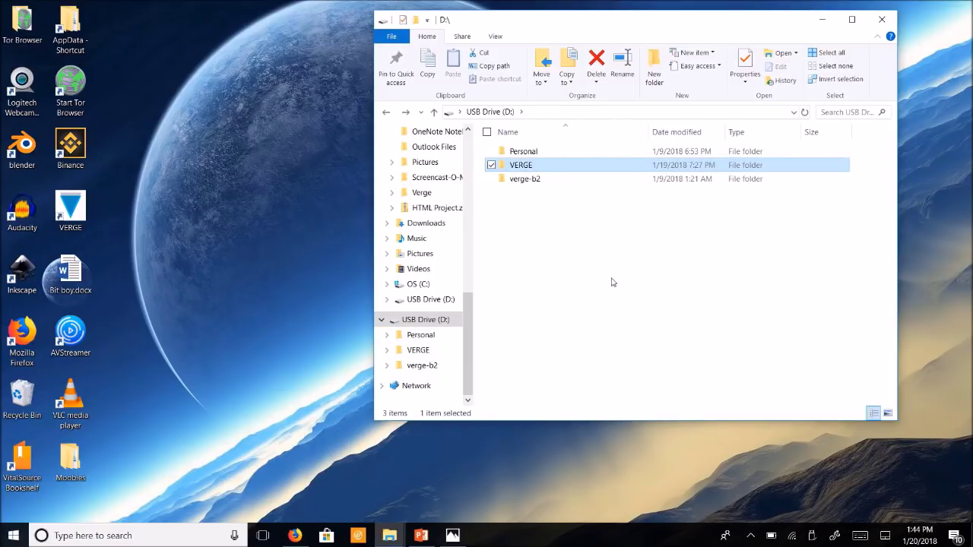
- Start a new shortcut in the USB drive's verge-b2 folder with the location D:\verge-b2\VERGE-qt.exe -datadir=D:\VERGE
{"action": "left_click", "coordinate": [612, 282]}
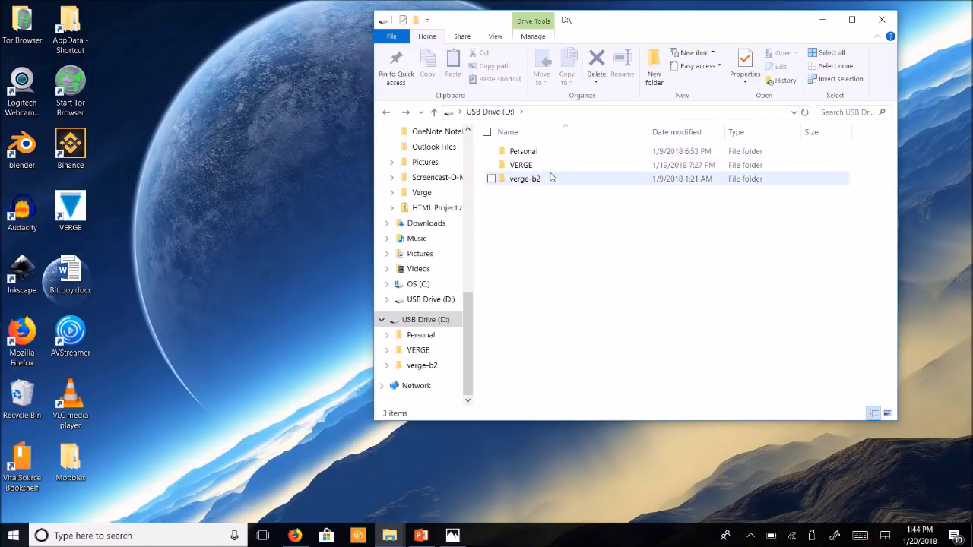
{"action": "left_click", "coordinate": [533, 183]}
{"action": "double_click", "coordinate": [533, 182]}
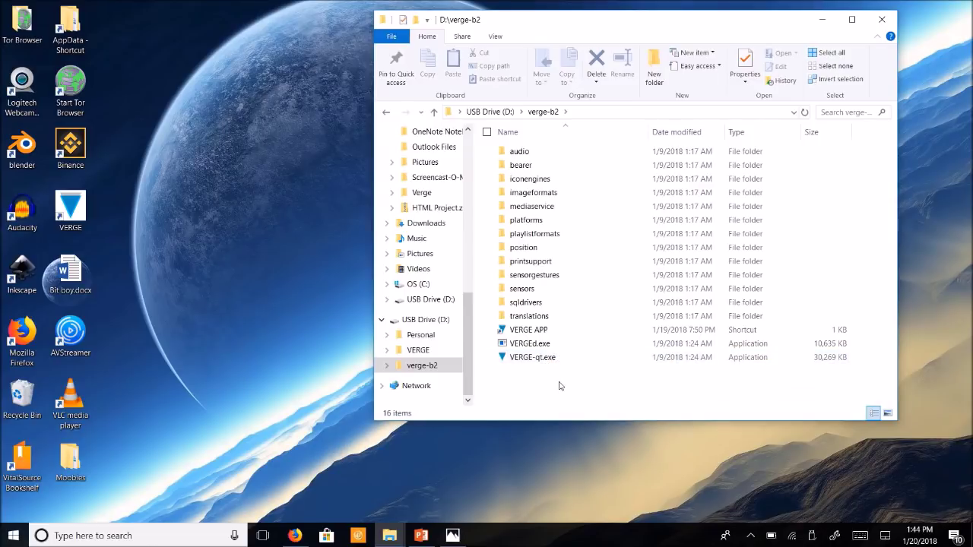
{"action": "right_click", "coordinate": [558, 385]}
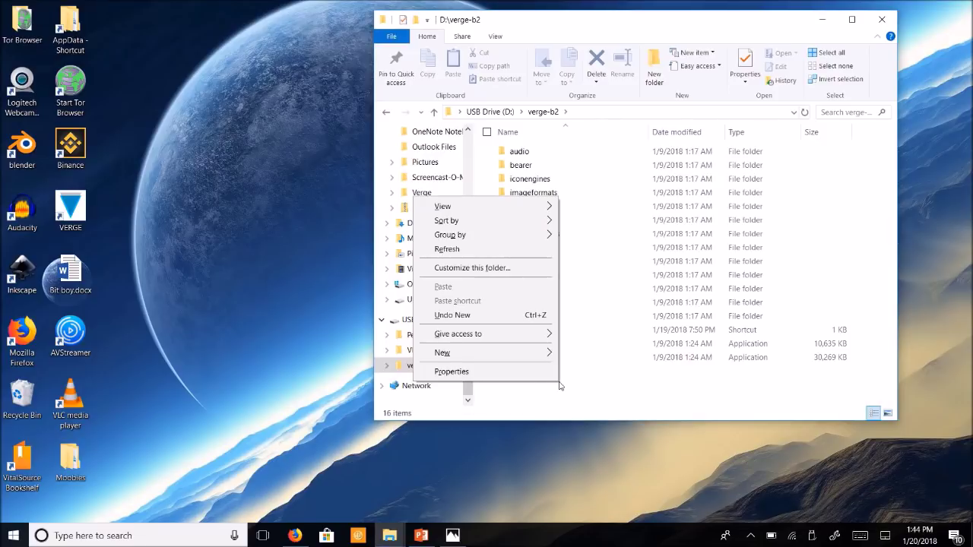
{"action": "mouse_move", "coordinate": [556, 354]}
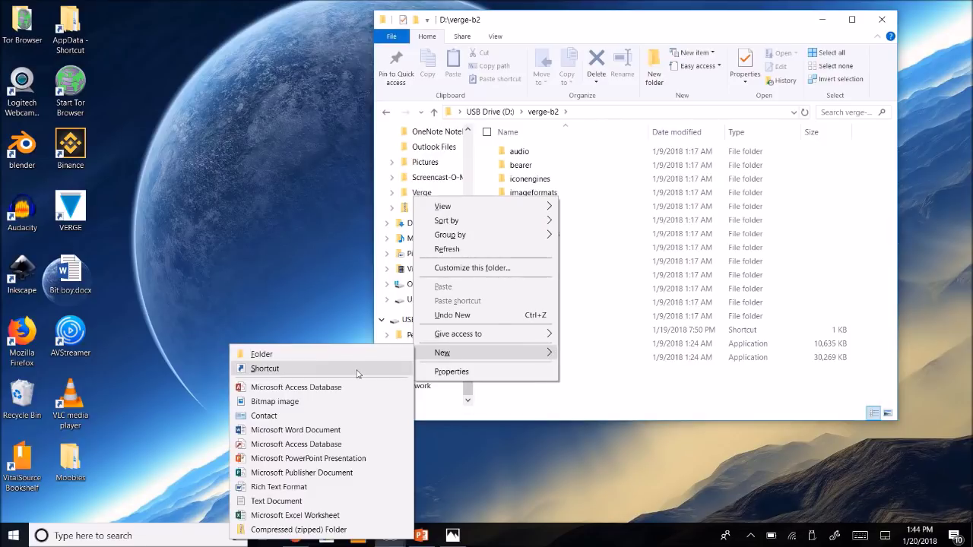
{"action": "left_click", "coordinate": [388, 368]}
{"action": "key", "text": "ctrl+v"}
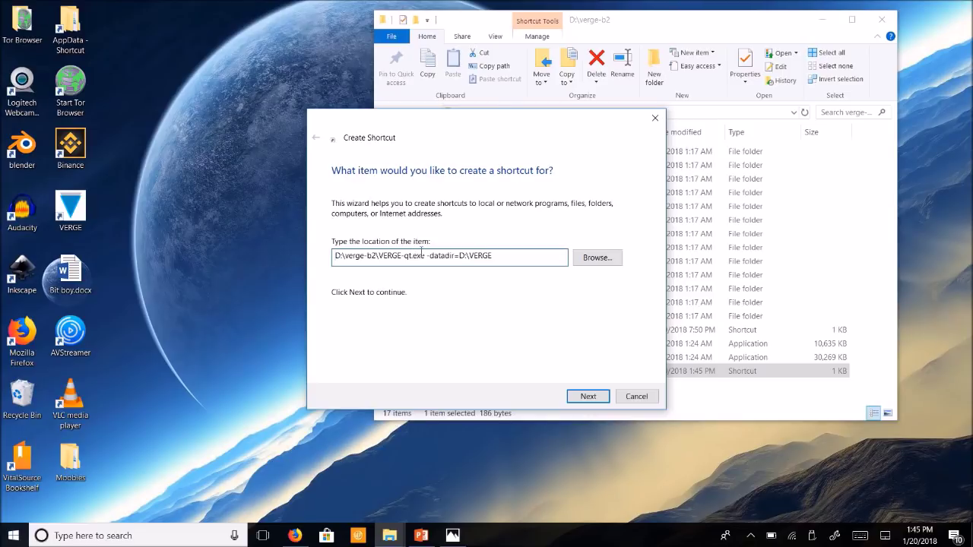
- Browse the USB drive's verge-b2 folder to locate VERGE-qt.exe, and cancel without choosing a new target
{"action": "left_click", "coordinate": [598, 258]}
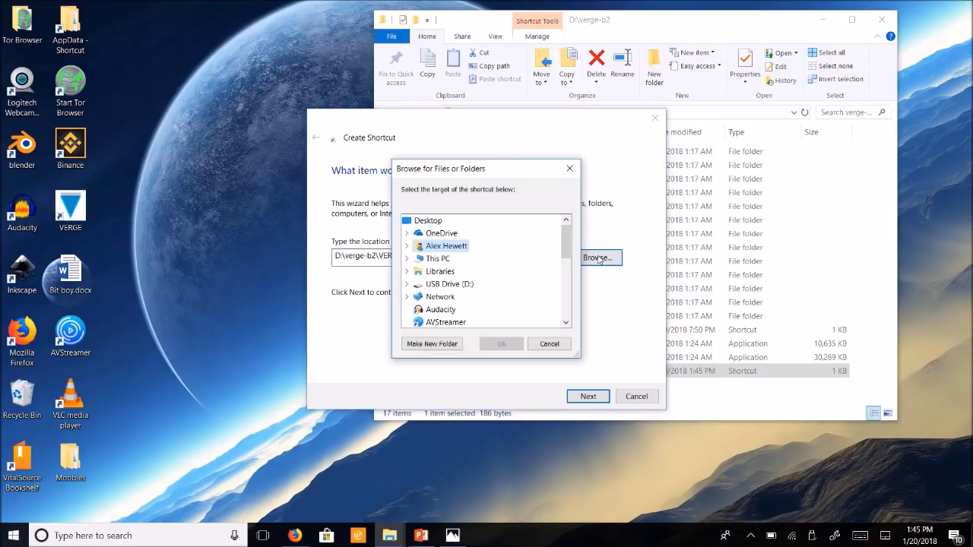
{"action": "double_click", "coordinate": [465, 286]}
{"action": "double_click", "coordinate": [453, 309]}
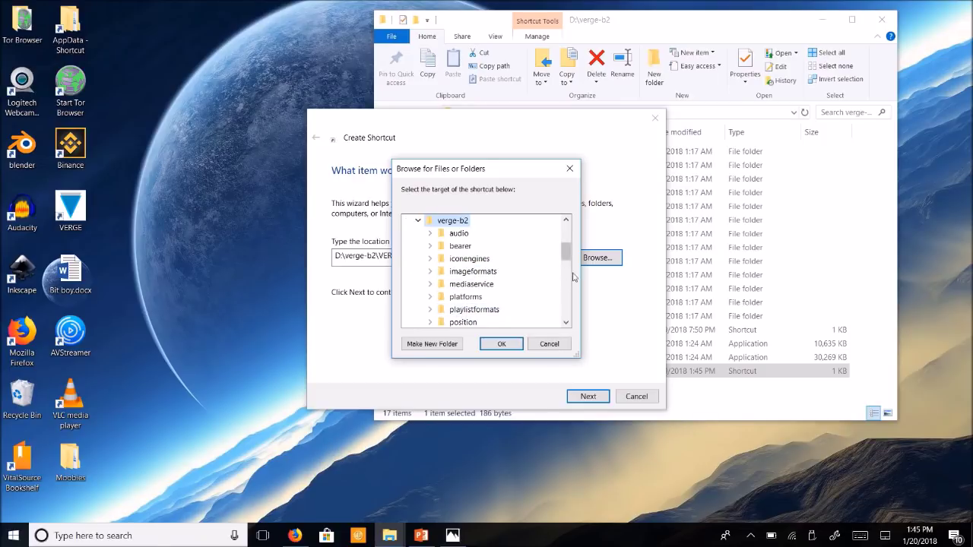
{"action": "left_click_drag", "start_coordinate": [570, 255], "coordinate": [572, 288]}
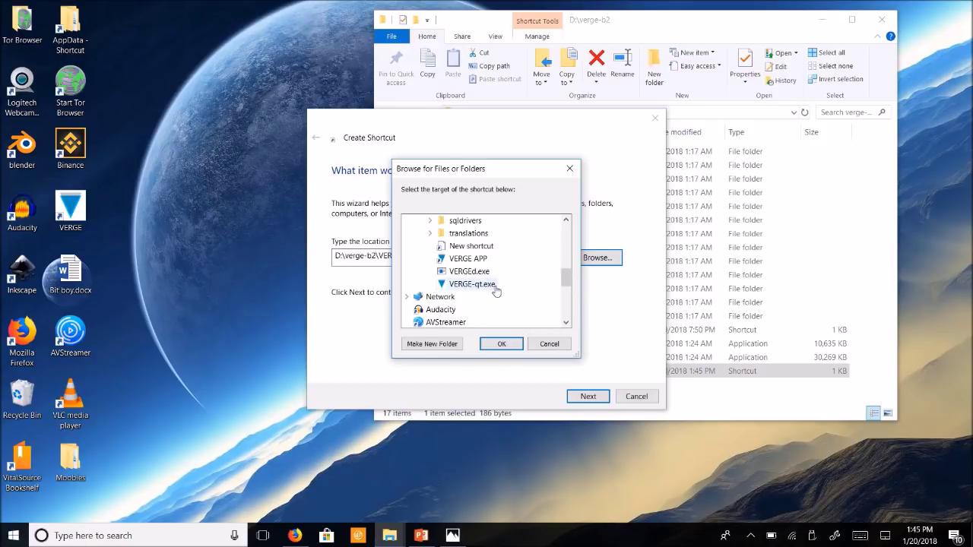
{"action": "left_click", "coordinate": [545, 344]}
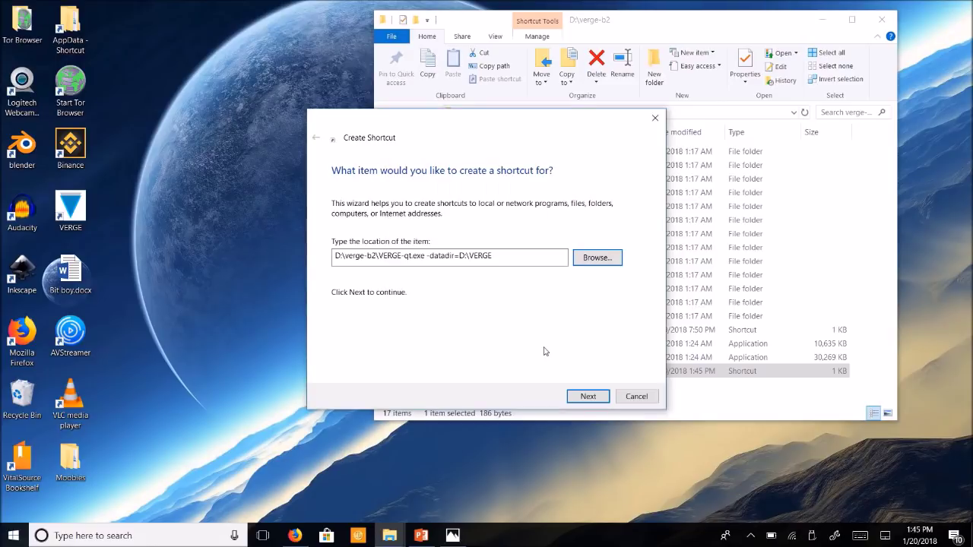
- Review the VERGE-qt.exe path and the datadir path in the shortcut's location, and continue to naming the shortcut
{"action": "left_click", "coordinate": [425, 257]}
{"action": "left_click_drag", "start_coordinate": [425, 256], "coordinate": [320, 246]}
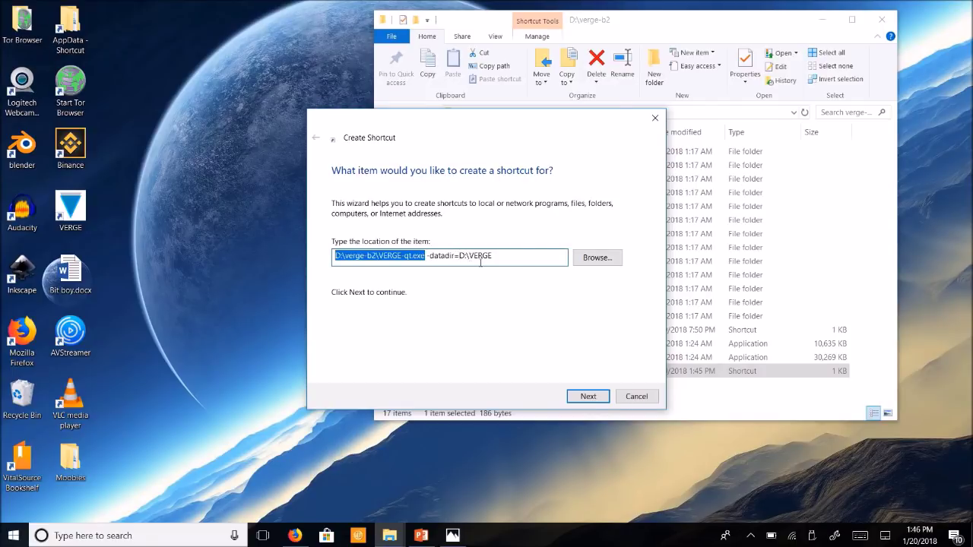
{"action": "left_click_drag", "start_coordinate": [493, 256], "coordinate": [459, 256]}
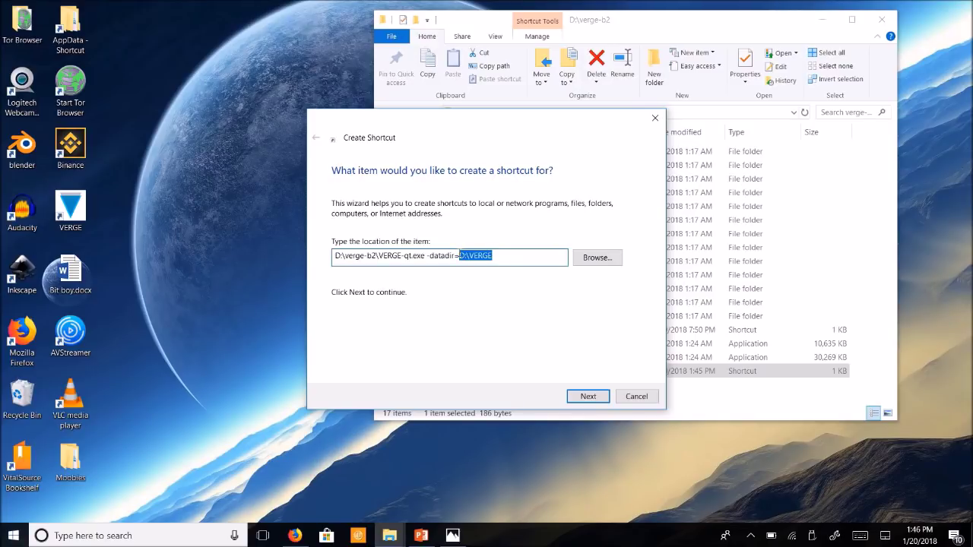
{"action": "left_click", "coordinate": [506, 256]}
{"action": "left_click_drag", "start_coordinate": [506, 255], "coordinate": [470, 255]}
{"action": "left_click", "coordinate": [521, 255]}
{"action": "left_click", "coordinate": [587, 396]}
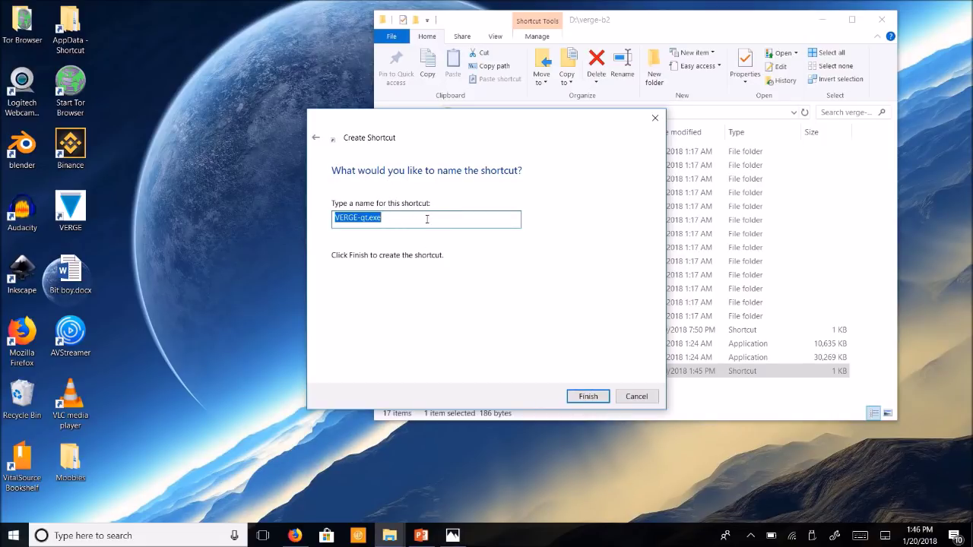
{"action": "type", "text": "Walle"}
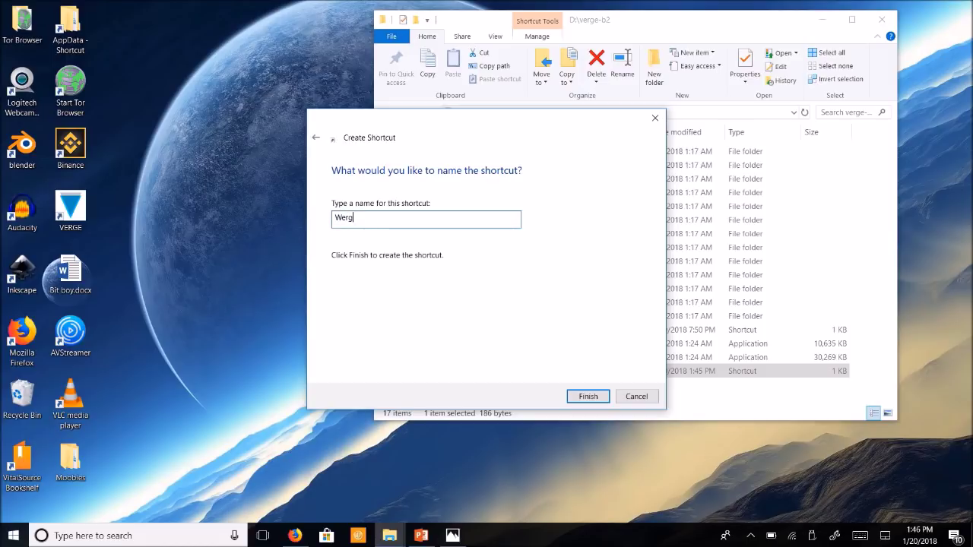
{"action": "key", "text": "BackSpace"}
{"action": "key", "text": "BackSpace"}
{"action": "key", "text": "BackSpace"}
{"action": "key", "text": "BackSpace"}
{"action": "key", "text": "BackSpace"}
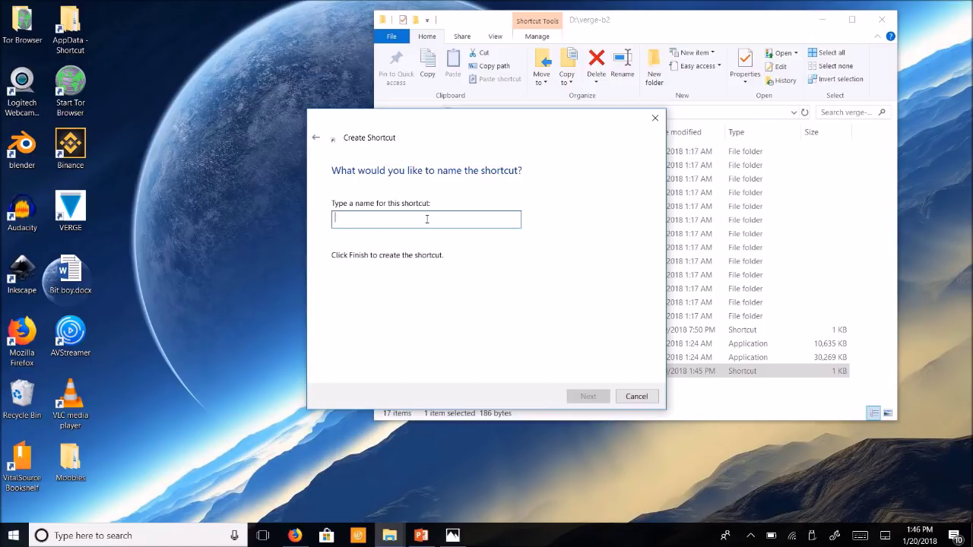
- Name the new shortcut VERGE APP2 and finish creating it in the verge-b2 folder
{"action": "type", "text": "Verge "}
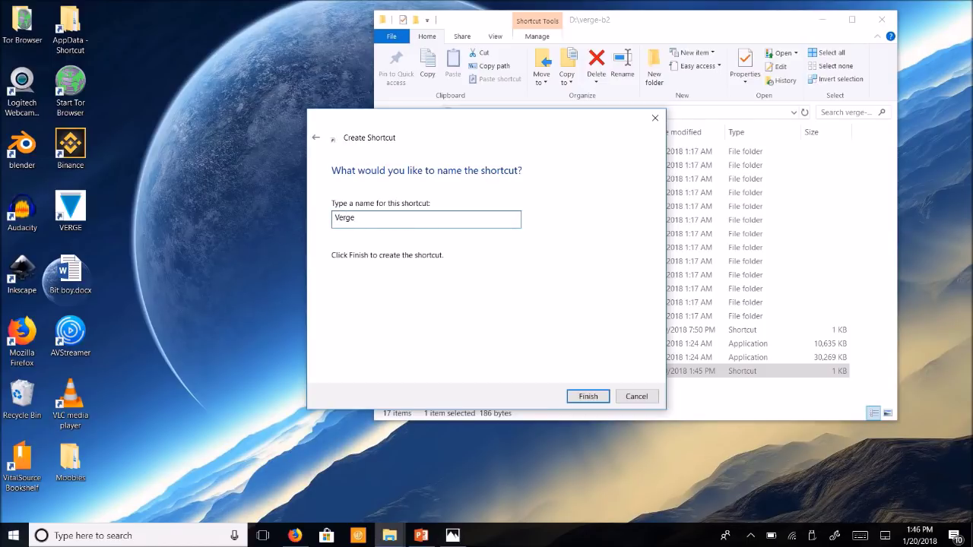
{"action": "type", "text": "APP2"}
{"action": "left_click_drag", "start_coordinate": [355, 219], "coordinate": [333, 216]}
{"action": "type", "text": "VERGE"}
{"action": "left_click", "coordinate": [601, 397]}
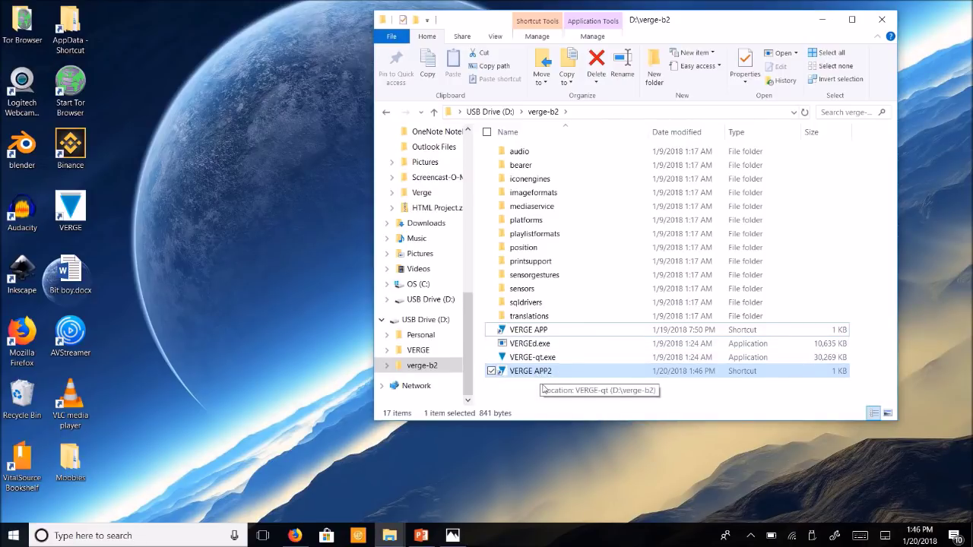
{"action": "left_click", "coordinate": [521, 389]}
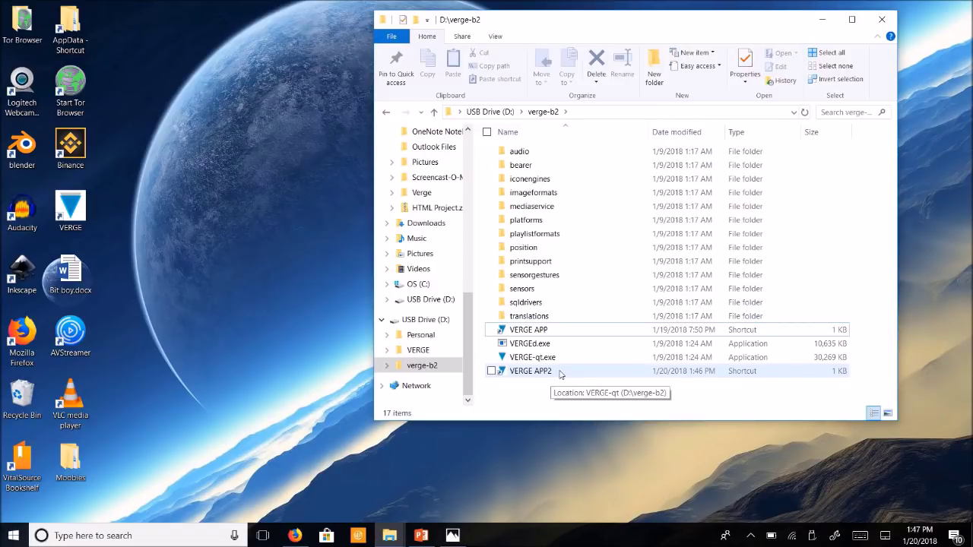
- Return to the USB drive's root and reopen the verge-b2 folder to check the VERGE APP2 shortcut among the application files
{"action": "left_click", "coordinate": [386, 113]}
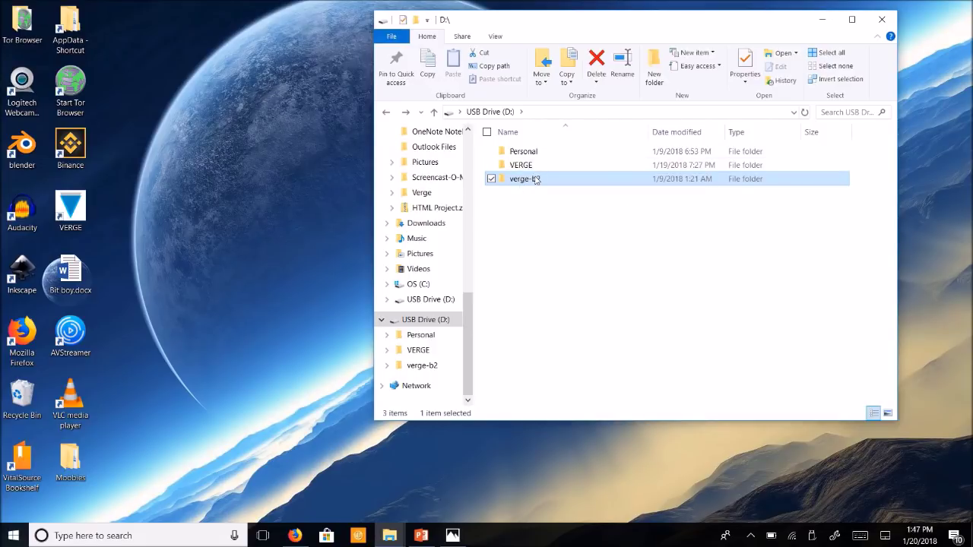
{"action": "double_click", "coordinate": [536, 179]}
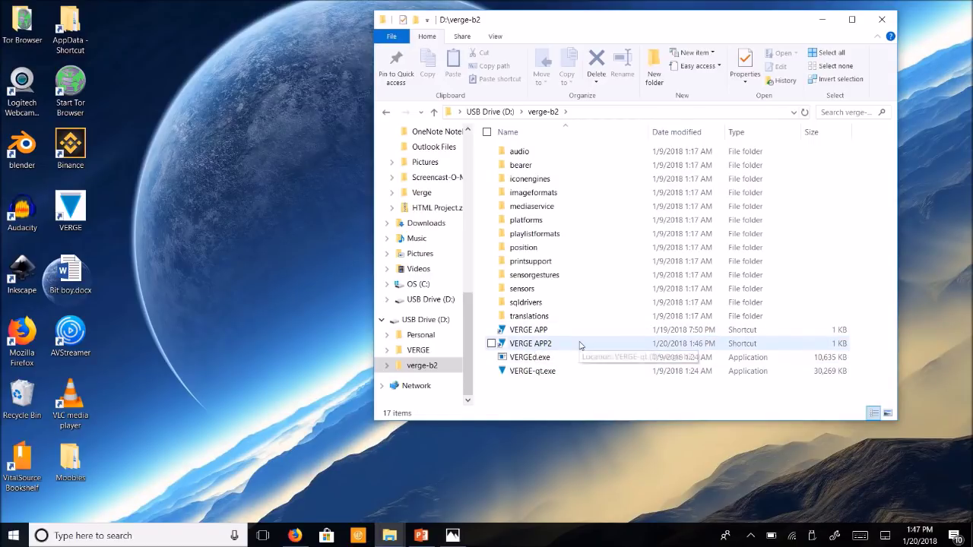
{"action": "right_click", "coordinate": [579, 344]}
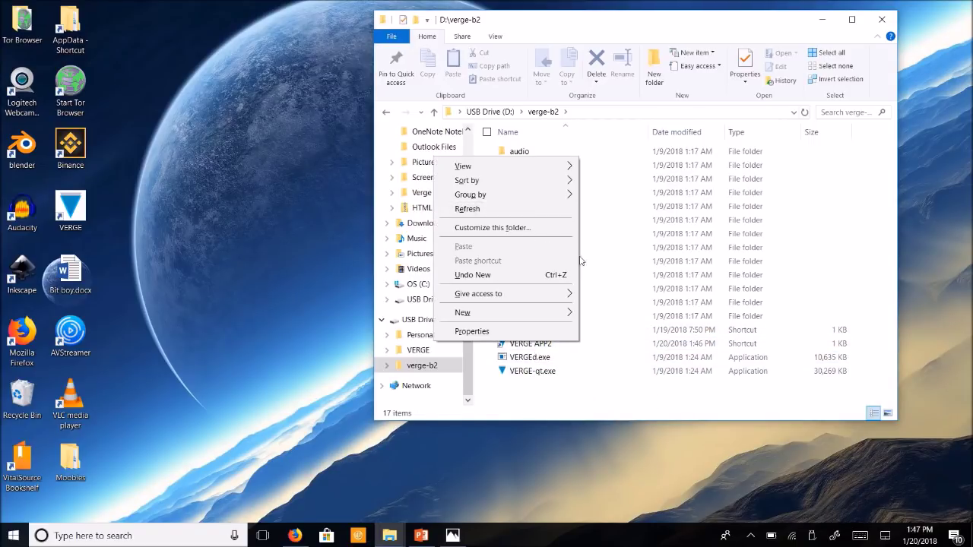
{"action": "left_click", "coordinate": [557, 356]}
{"action": "left_click", "coordinate": [551, 358]}
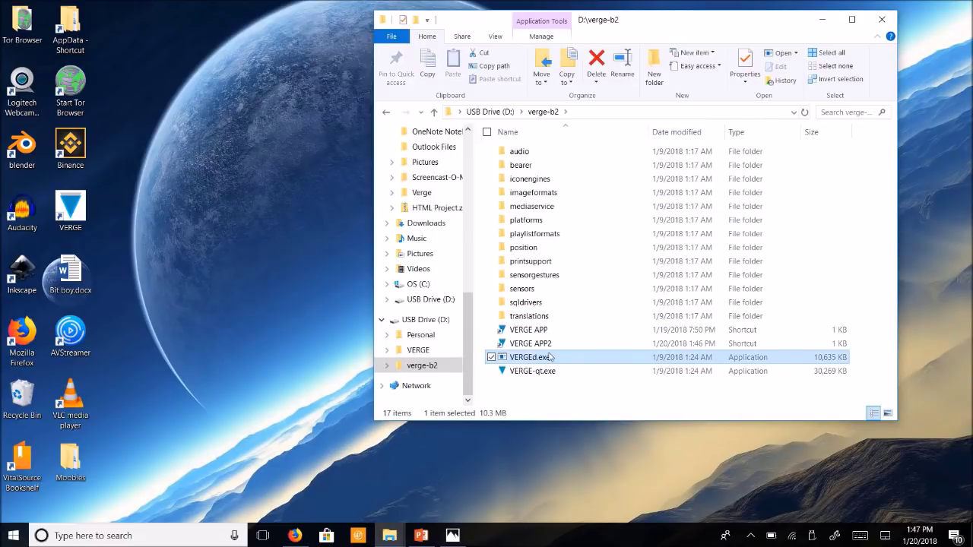
{"action": "left_click", "coordinate": [522, 384]}
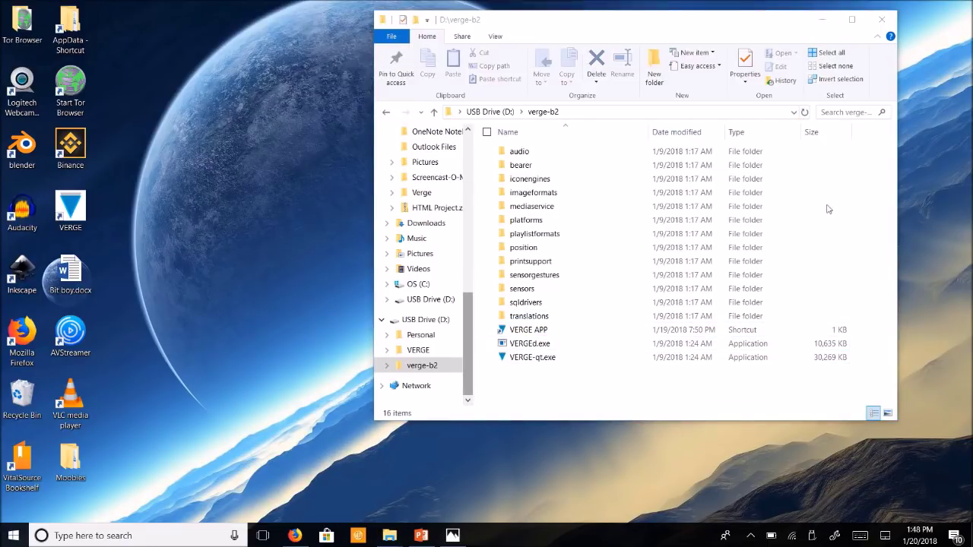
- Safely eject the USB drive from the computer
{"action": "left_click", "coordinate": [812, 537]}
{"action": "left_click", "coordinate": [836, 516]}
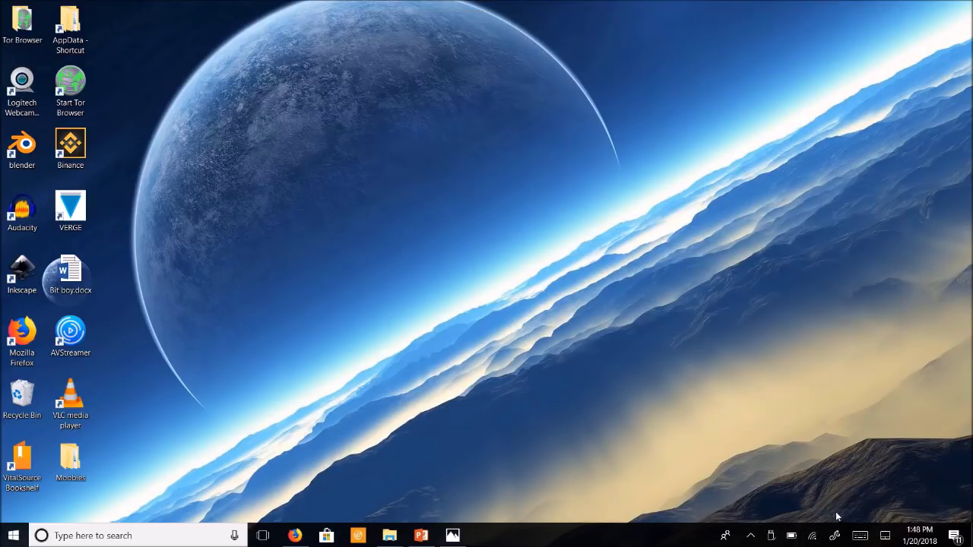